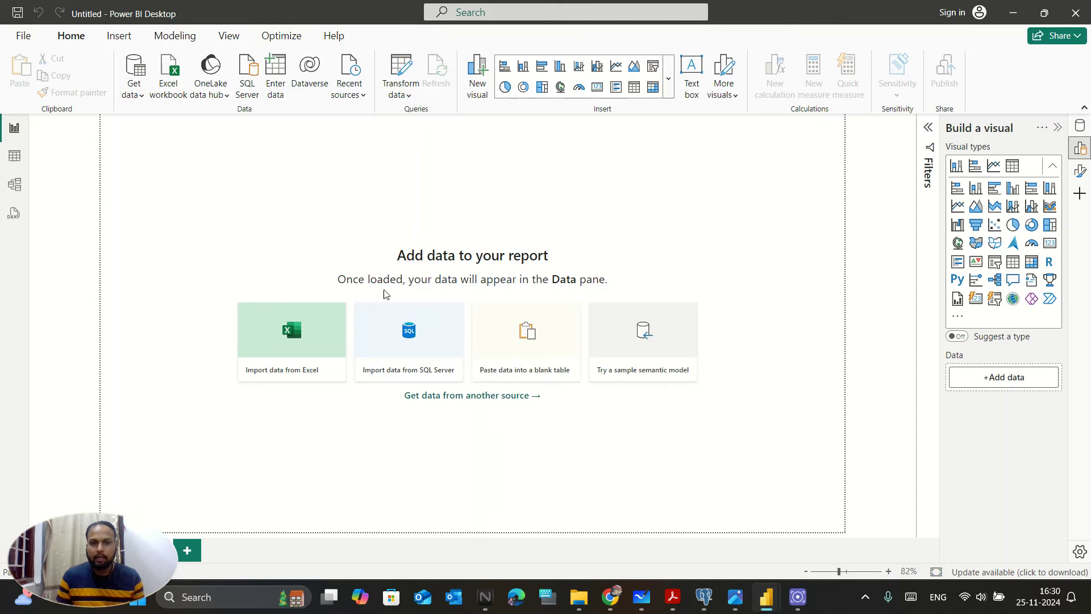
- Open AdventureWorks Product Lookup.csv as a Text/CSV source, then bring up the Whiteboard notes
click(472, 395)
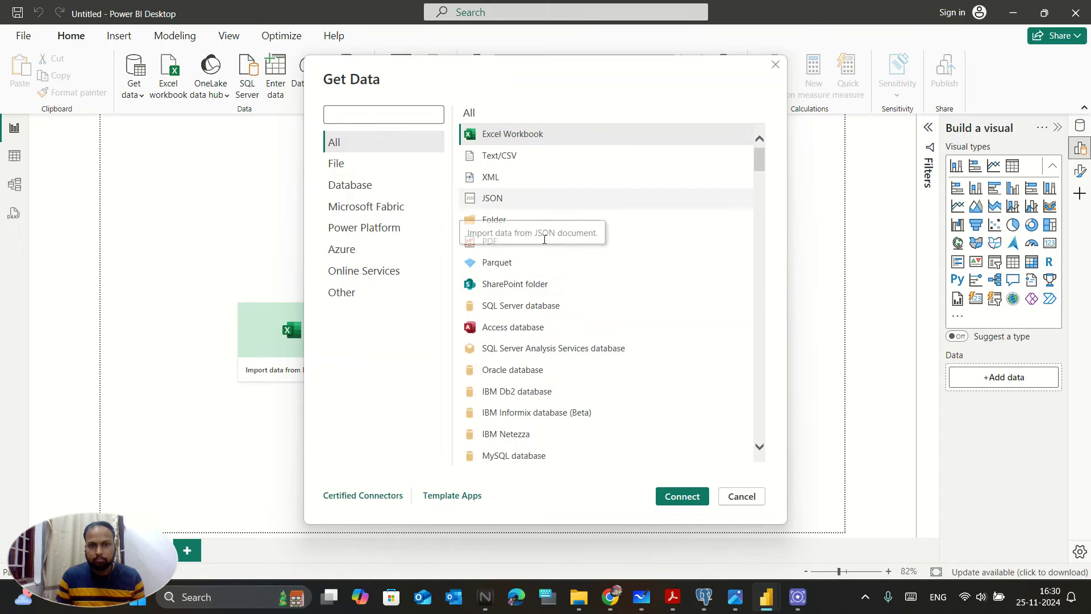
click(490, 156)
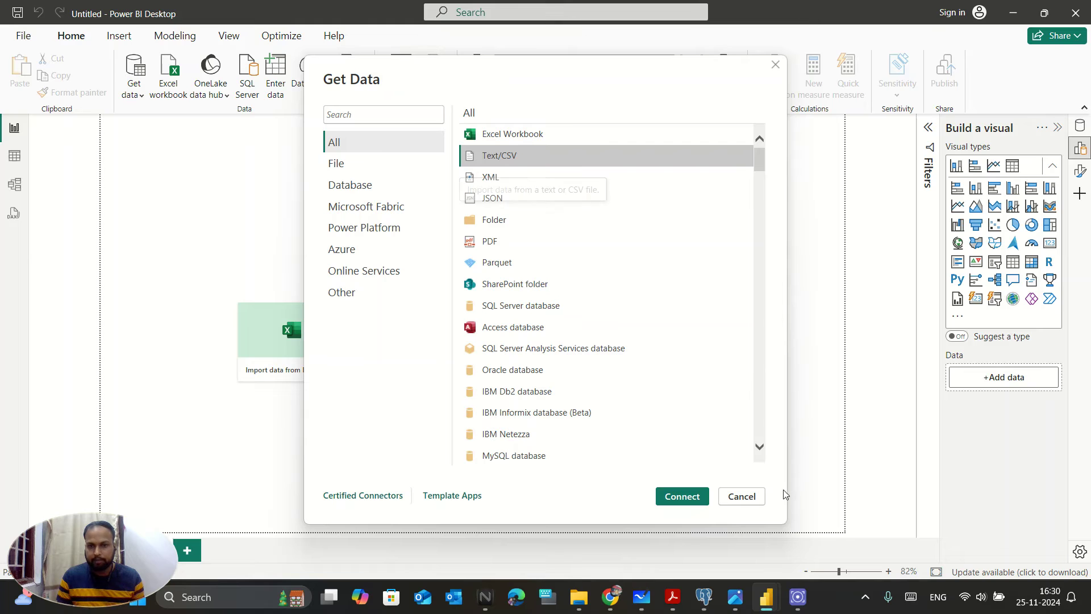
click(677, 497)
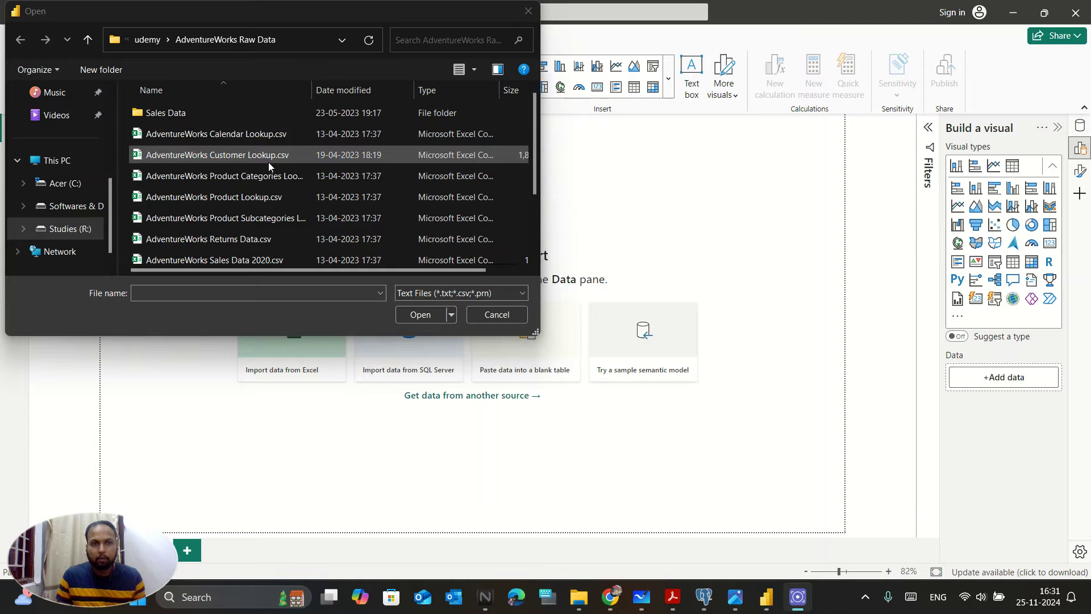
click(267, 199)
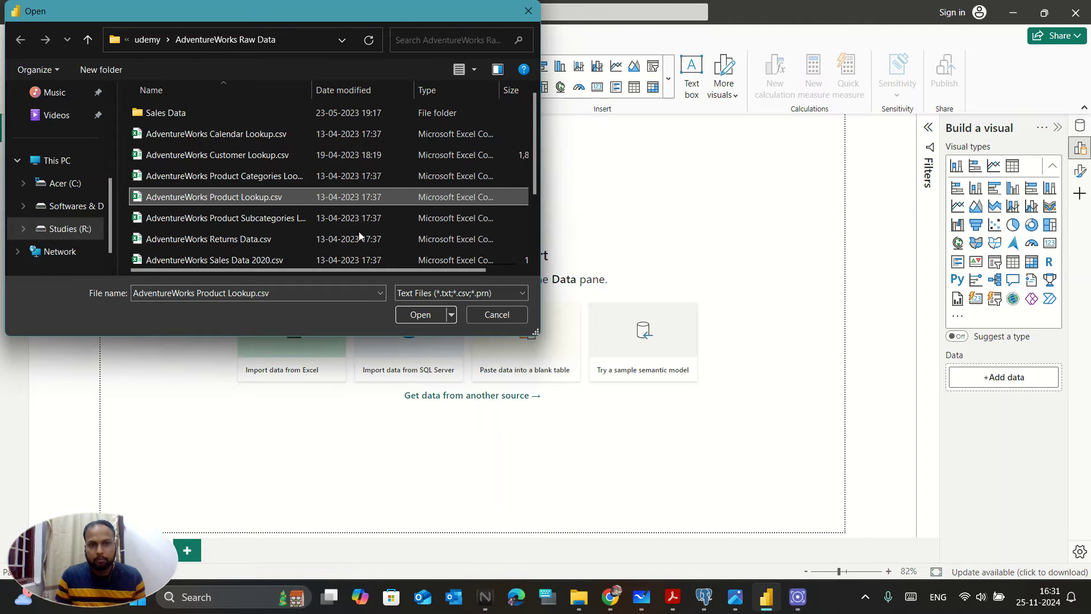
click(420, 314)
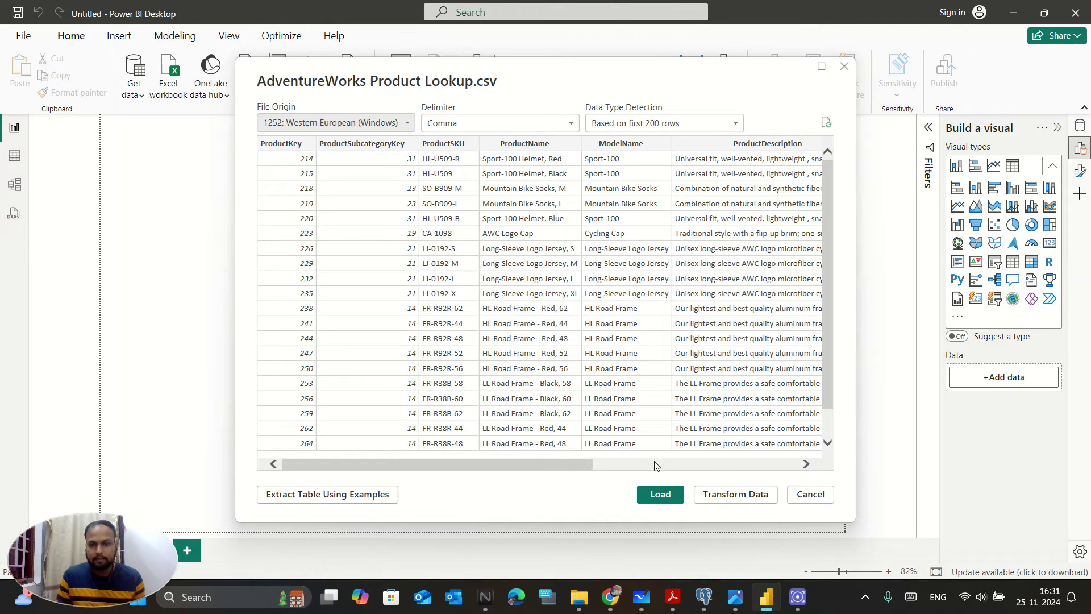
click(641, 596)
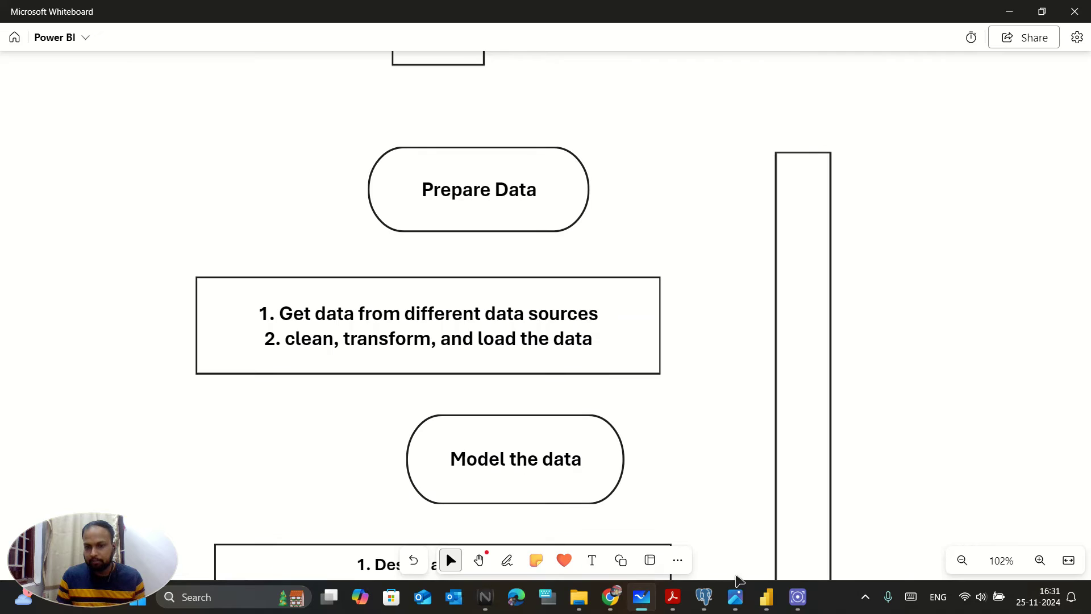
- Switch between the Whiteboard notes and Power BI's Product Lookup CSV preview
click(757, 598)
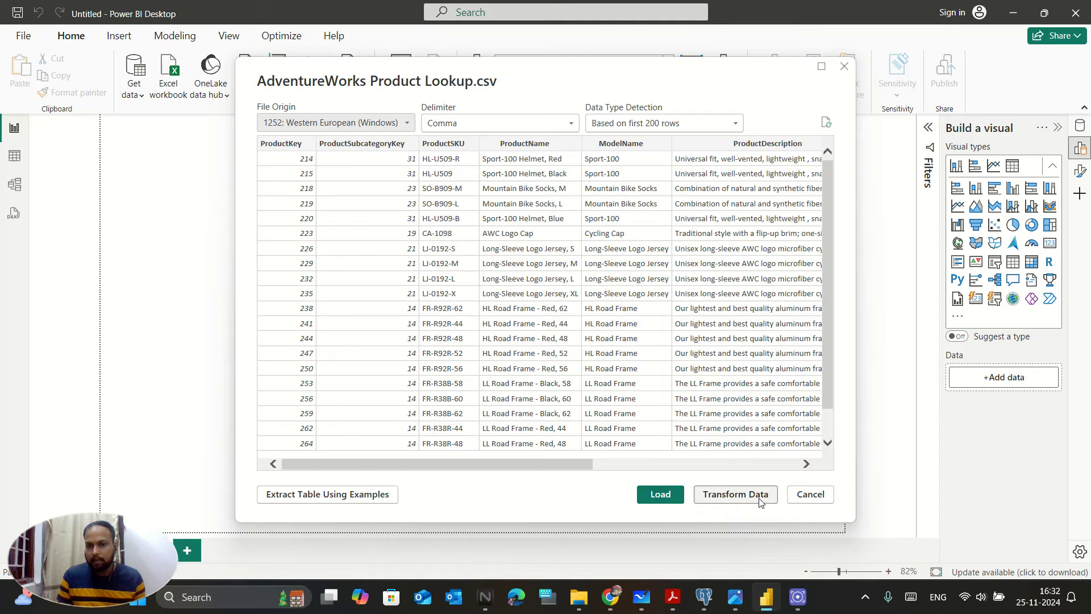
click(641, 596)
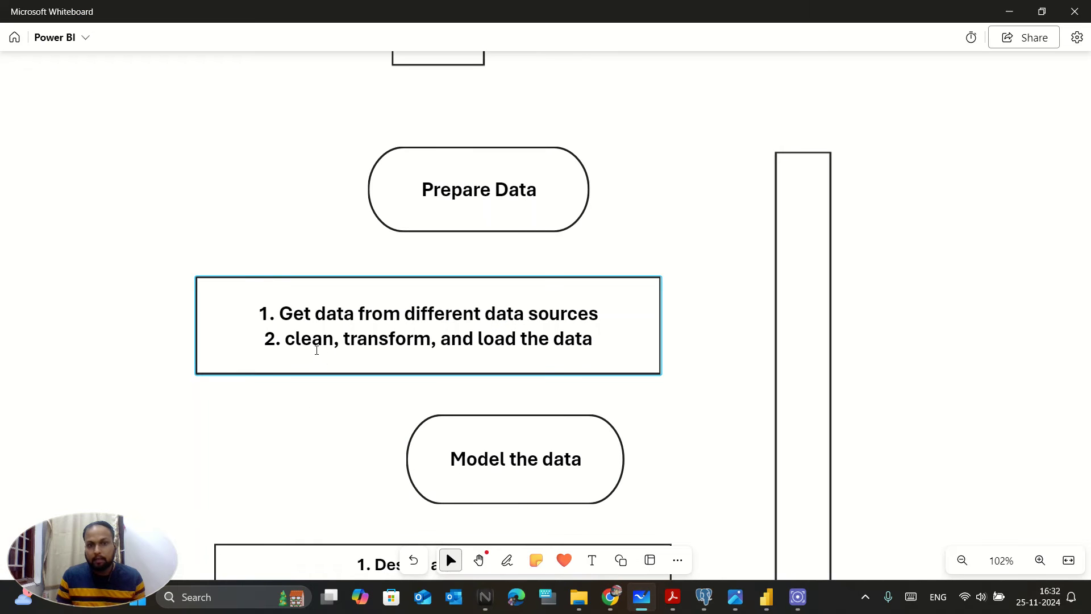
click(762, 598)
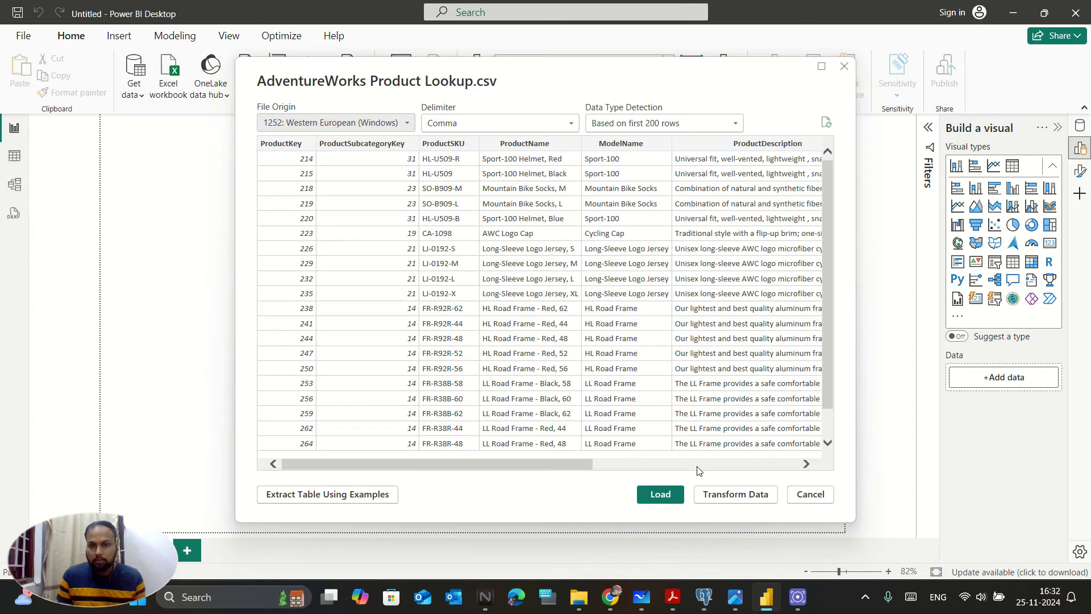
- Send the Product Lookup CSV to Power Query Editor and inspect the ProductSKU type, Remove Columns and Remove Rows menus unchanged
click(753, 498)
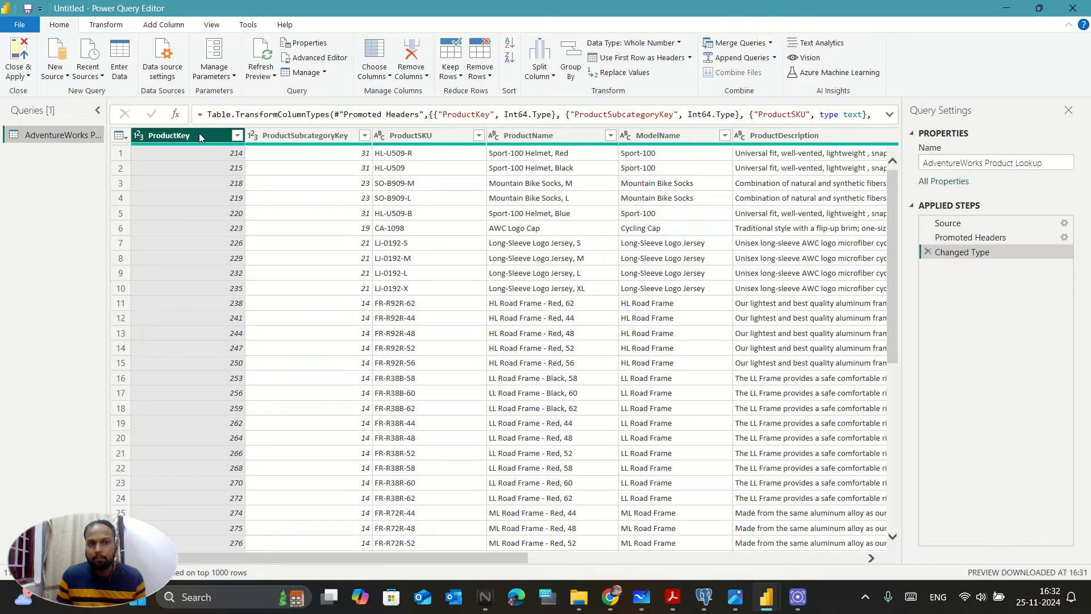
click(380, 135)
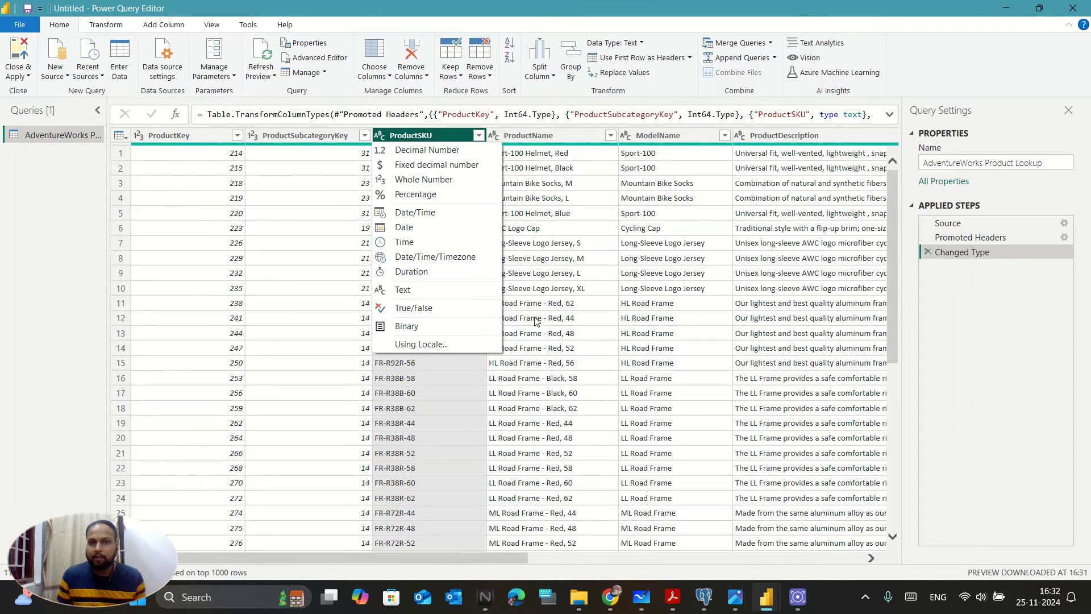
click(558, 96)
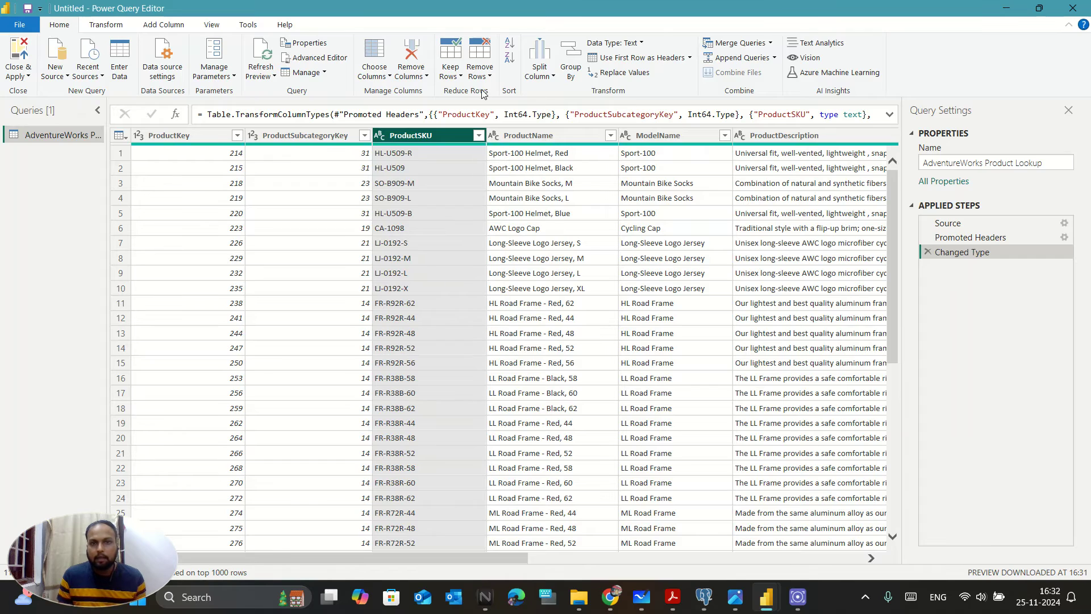
click(411, 76)
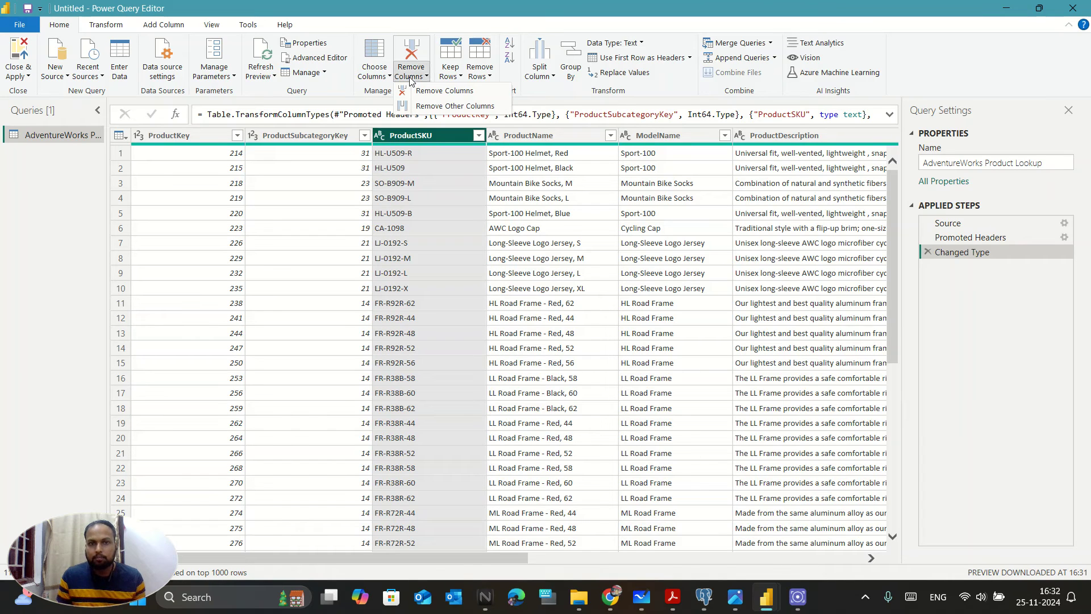
click(481, 76)
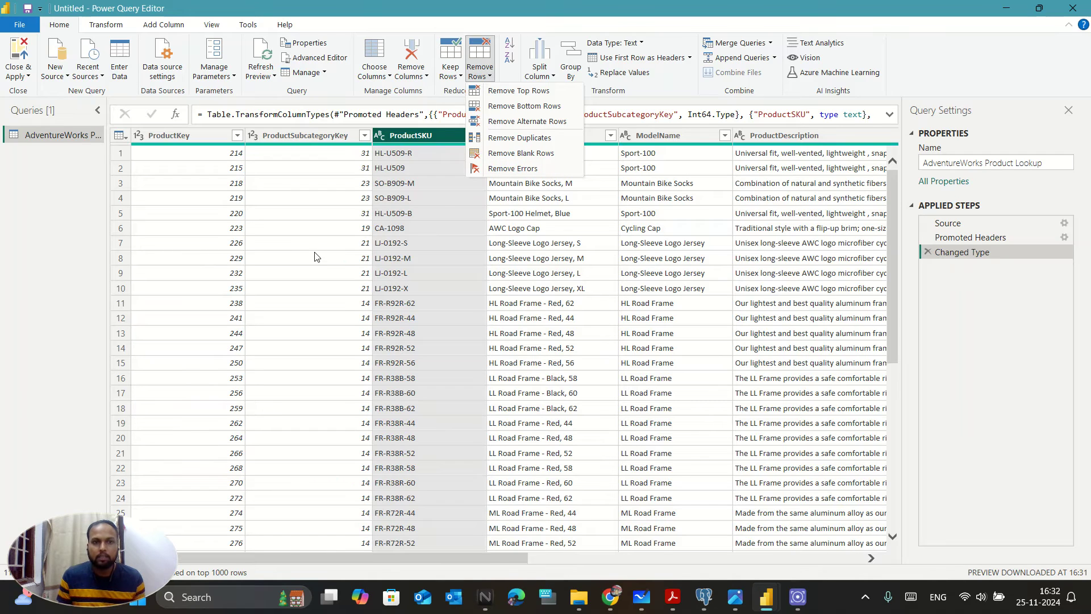
click(337, 123)
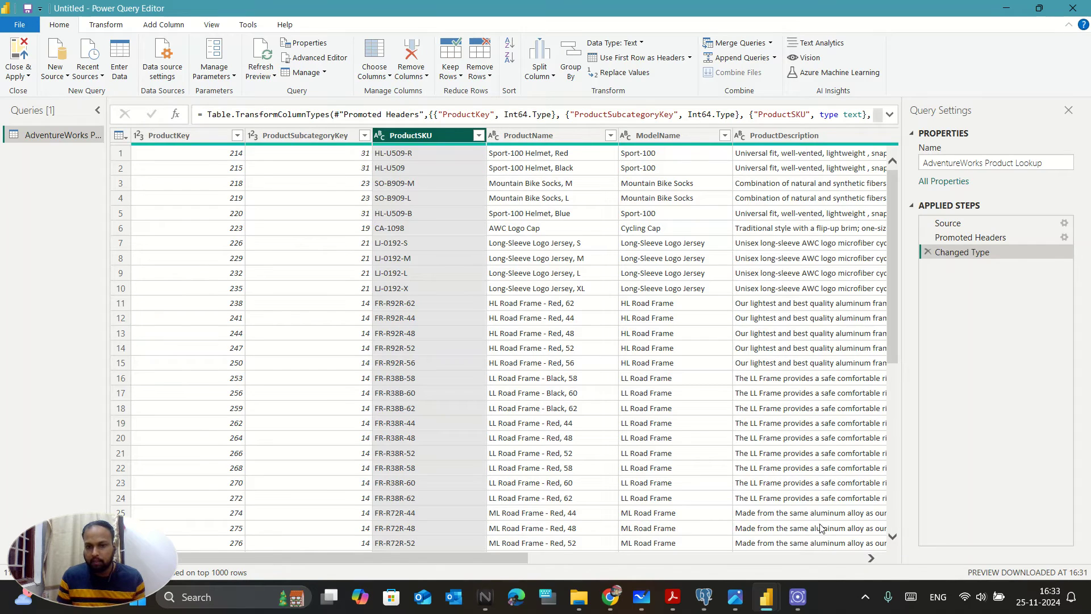
click(642, 596)
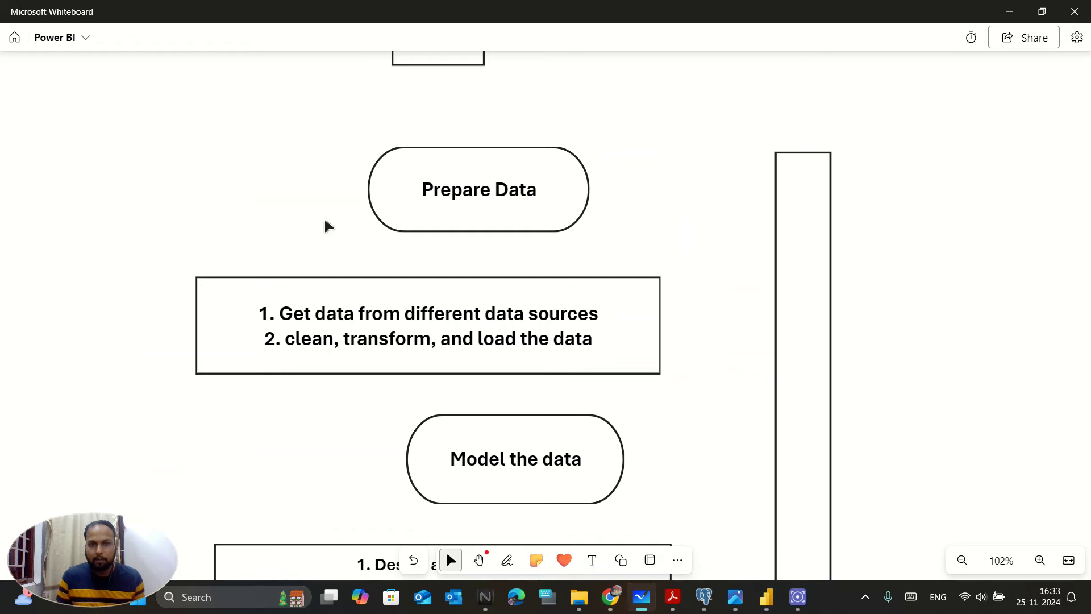
scroll(341, 256, up, 5)
scroll(390, 372, up, 3)
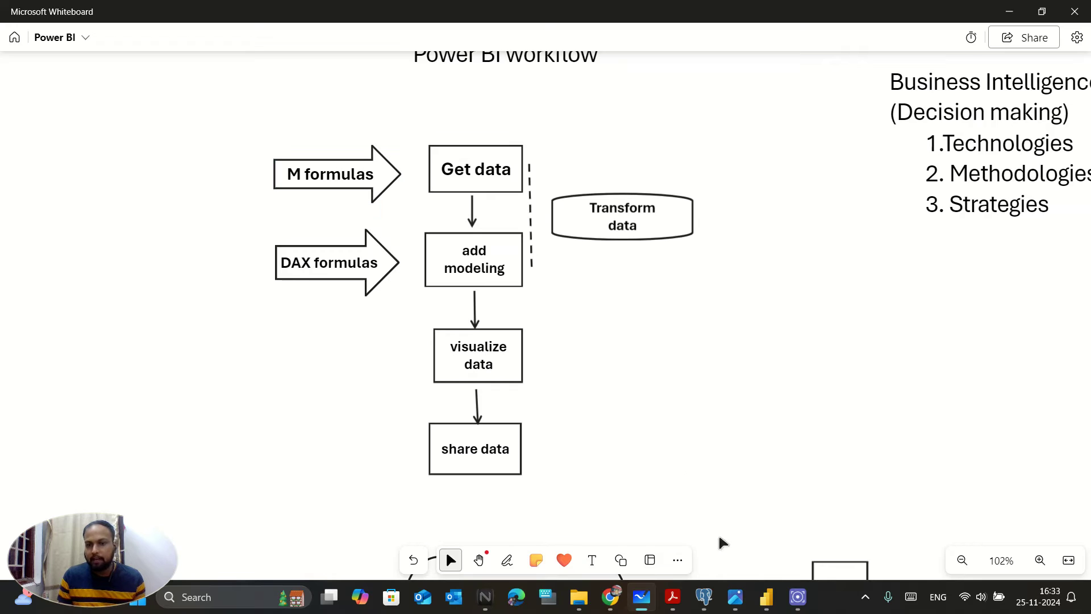
click(757, 596)
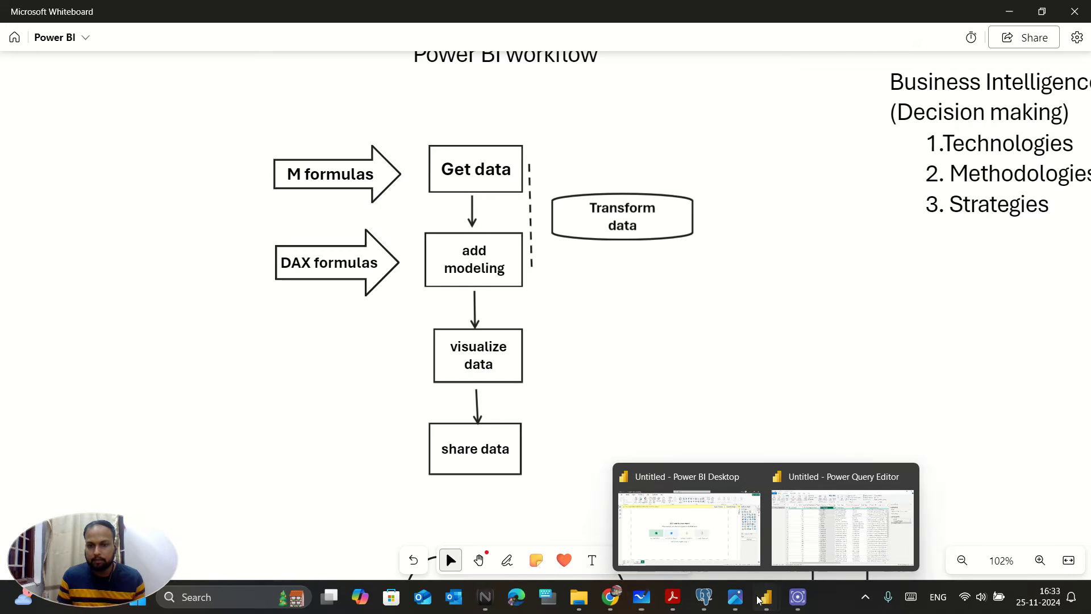
click(820, 528)
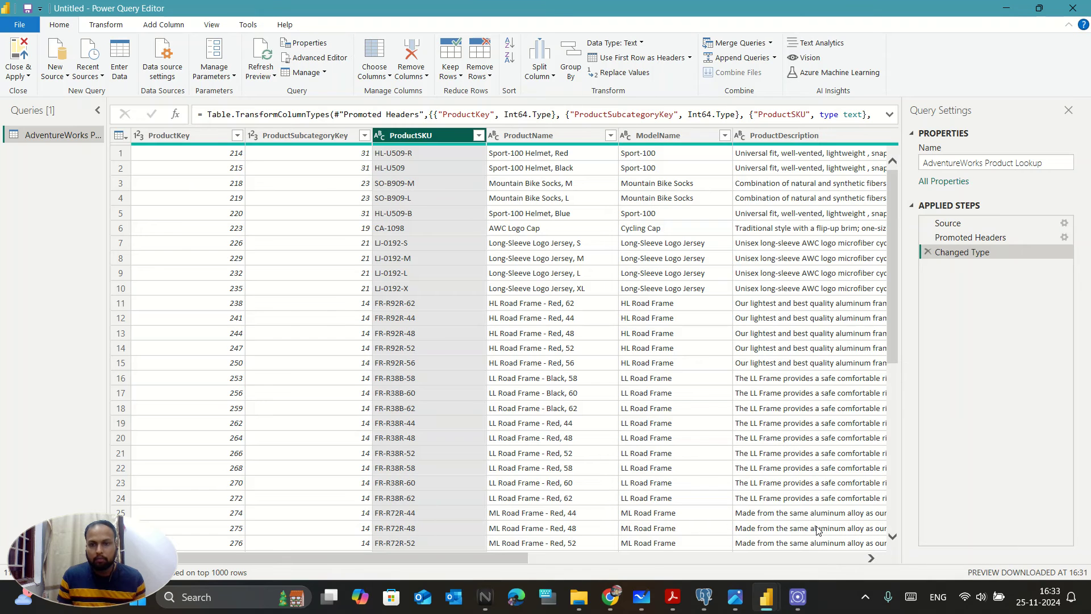
- Close & Apply to load the 293-row AdventureWorks Product Lookup table into the report
click(12, 70)
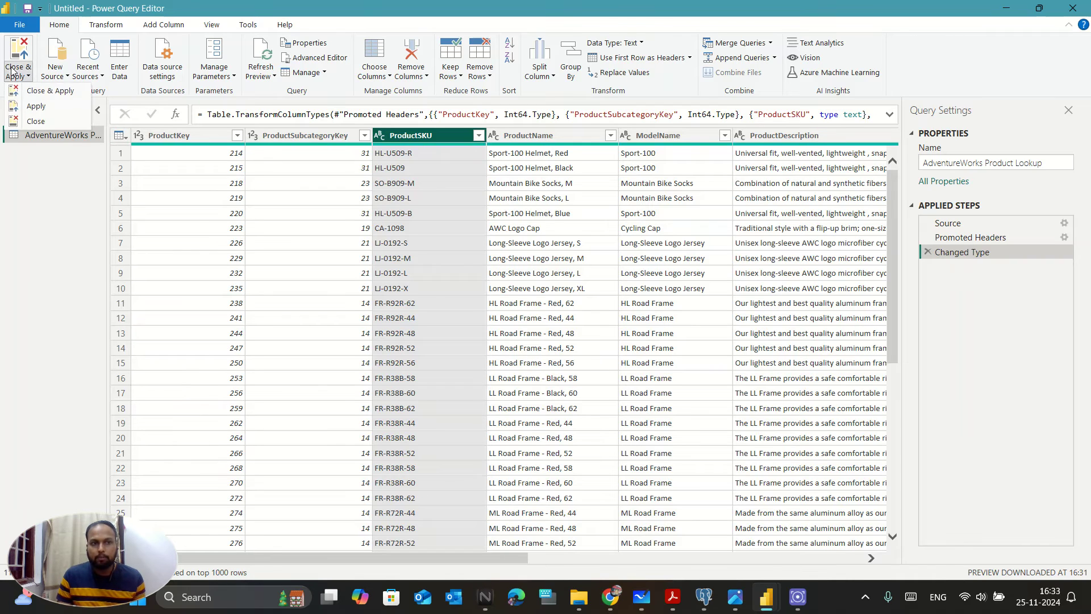
click(48, 94)
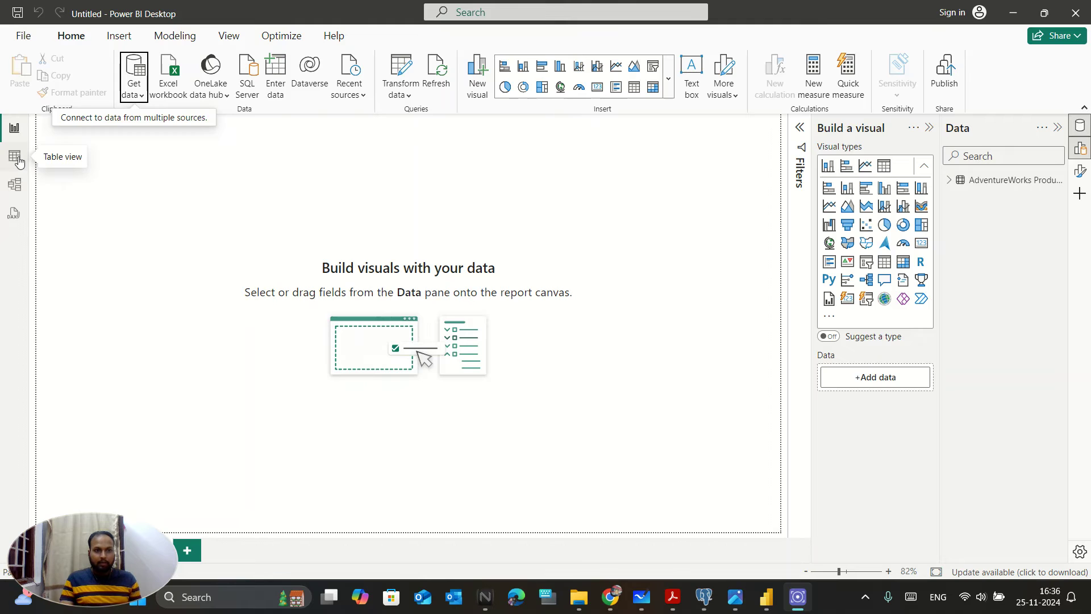
- Review the Product Lookup rows, center its card in Model view, and show the common data sources
click(16, 157)
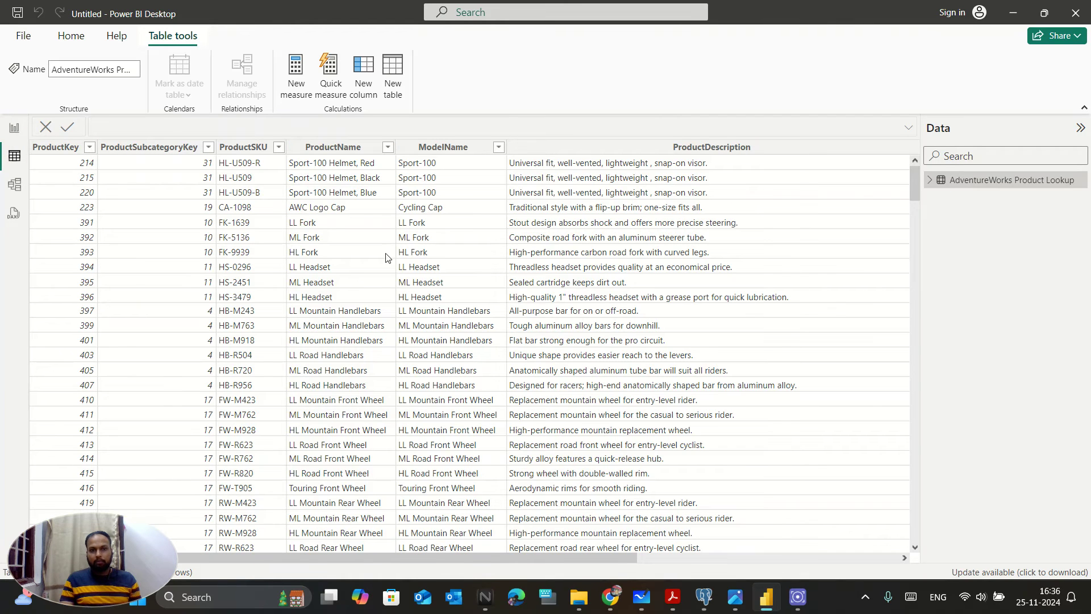
click(18, 191)
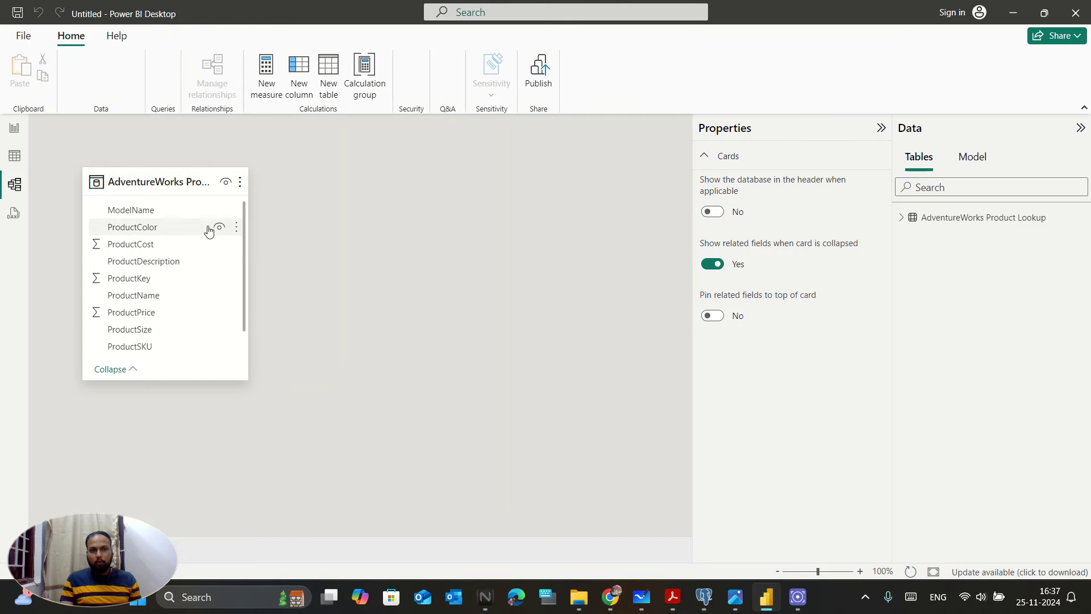
drag(165, 190, 383, 191)
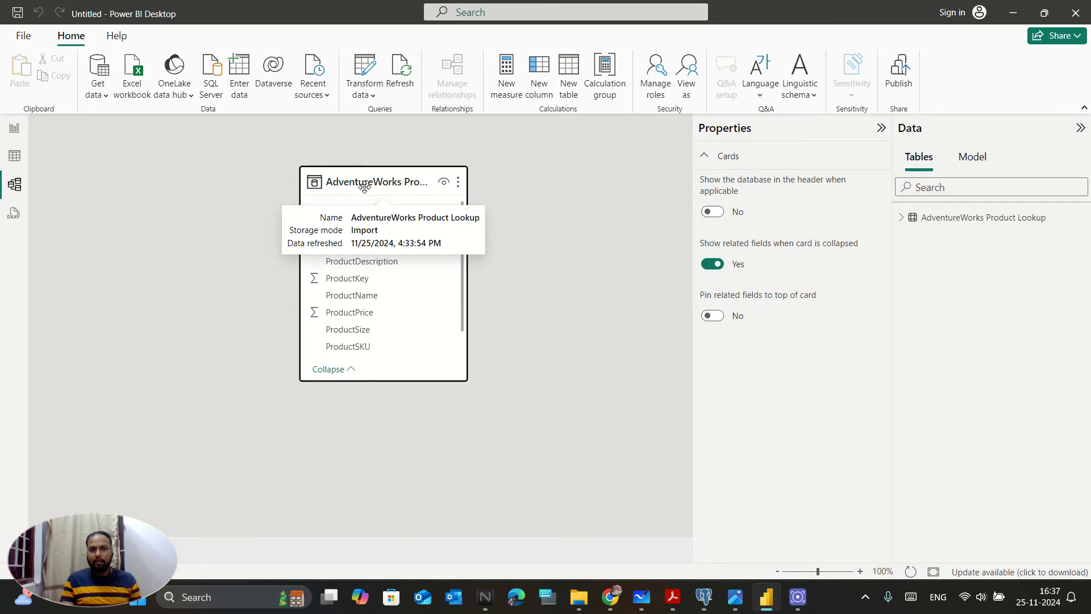
click(20, 134)
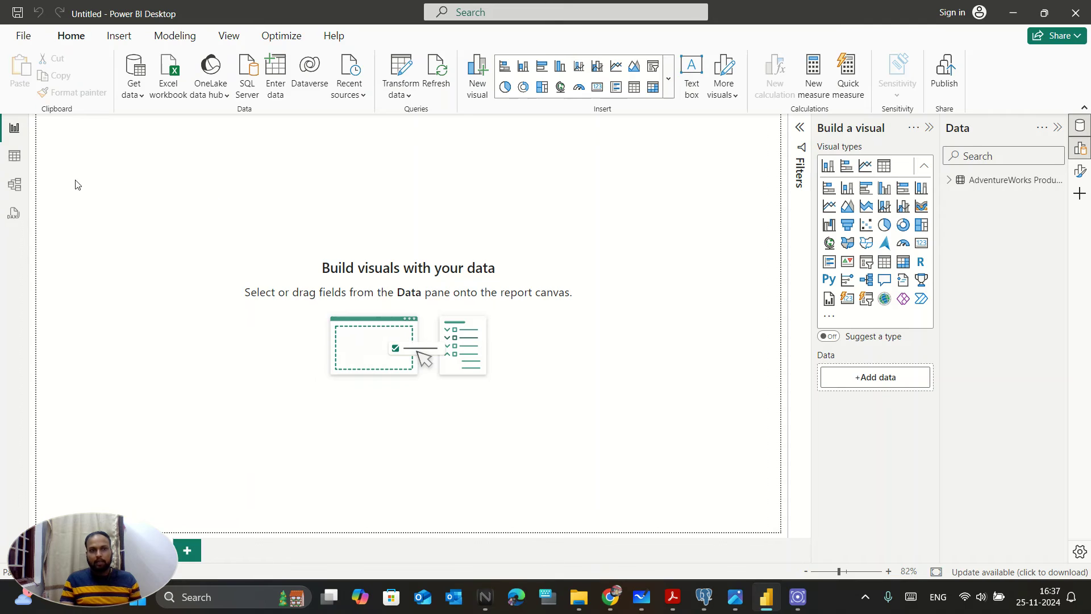
click(132, 94)
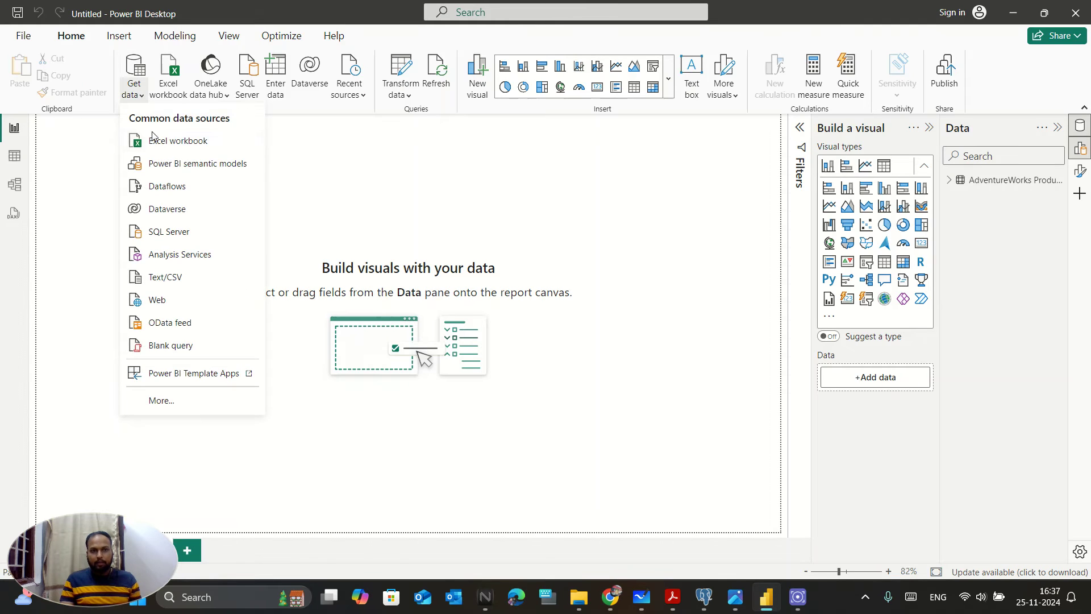
- Import AdventureWorks Product Categories Lookup.csv (4 rows) as a second table
click(184, 281)
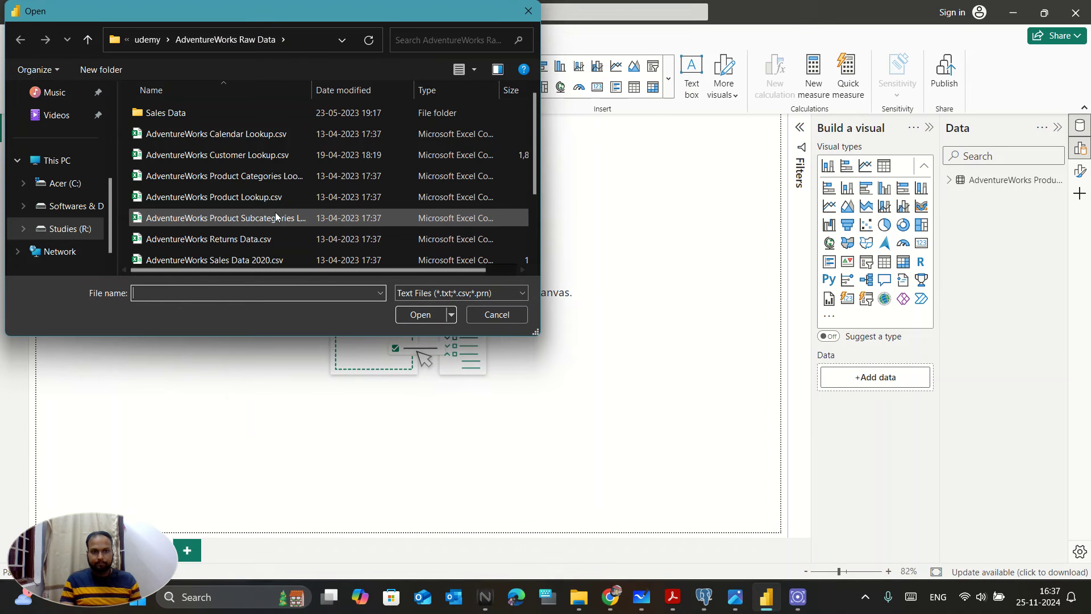
click(296, 181)
double_click(297, 182)
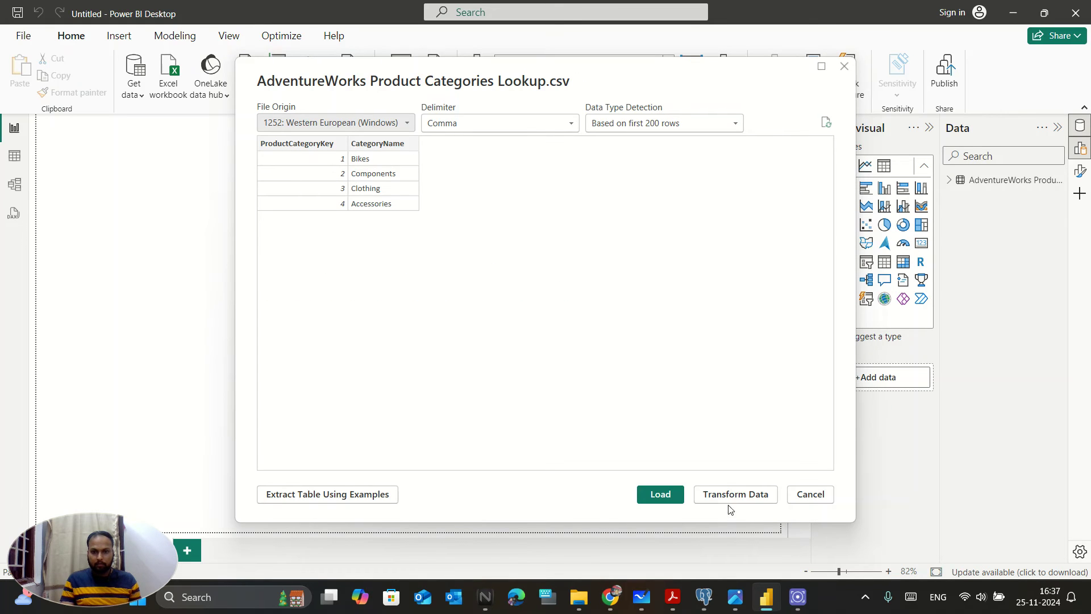
click(680, 493)
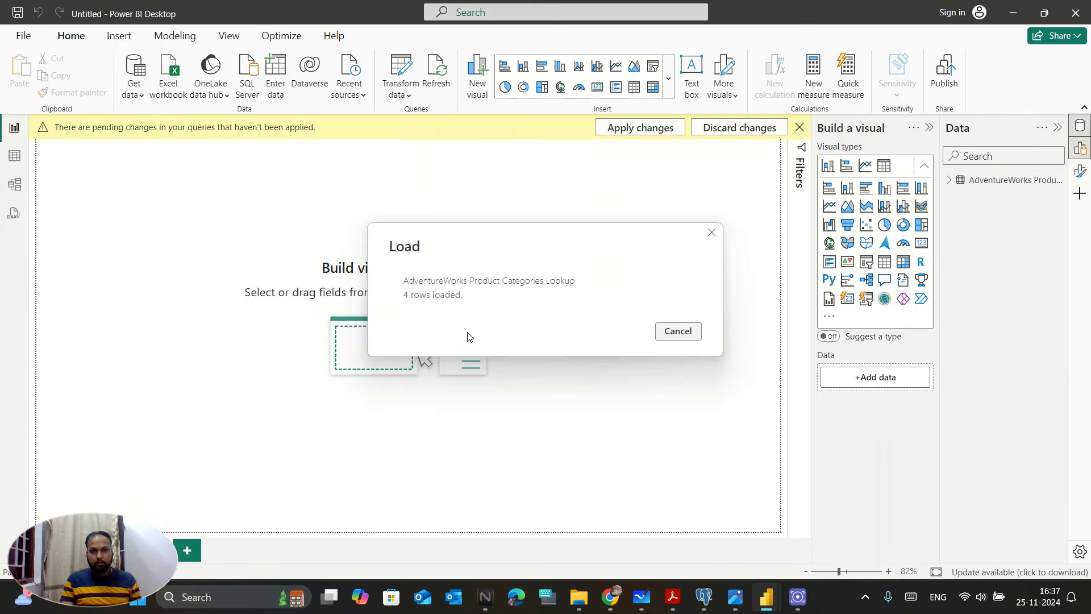
- Place the Product Categories Lookup card left of Product Lookup in Model view and expand Product Lookup's fields
click(14, 185)
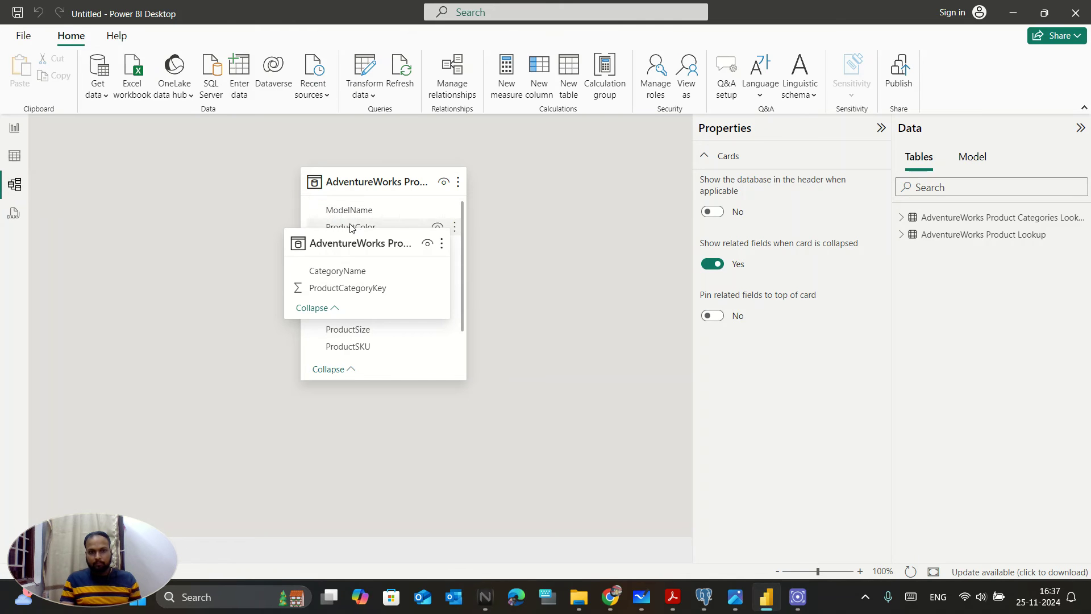
drag(333, 239, 131, 215)
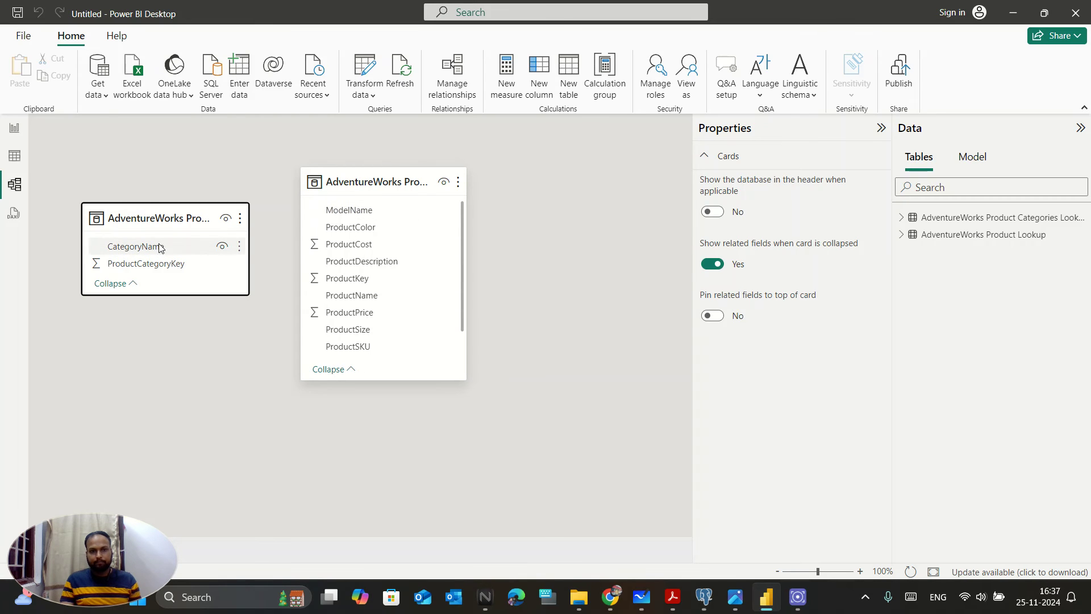
click(628, 455)
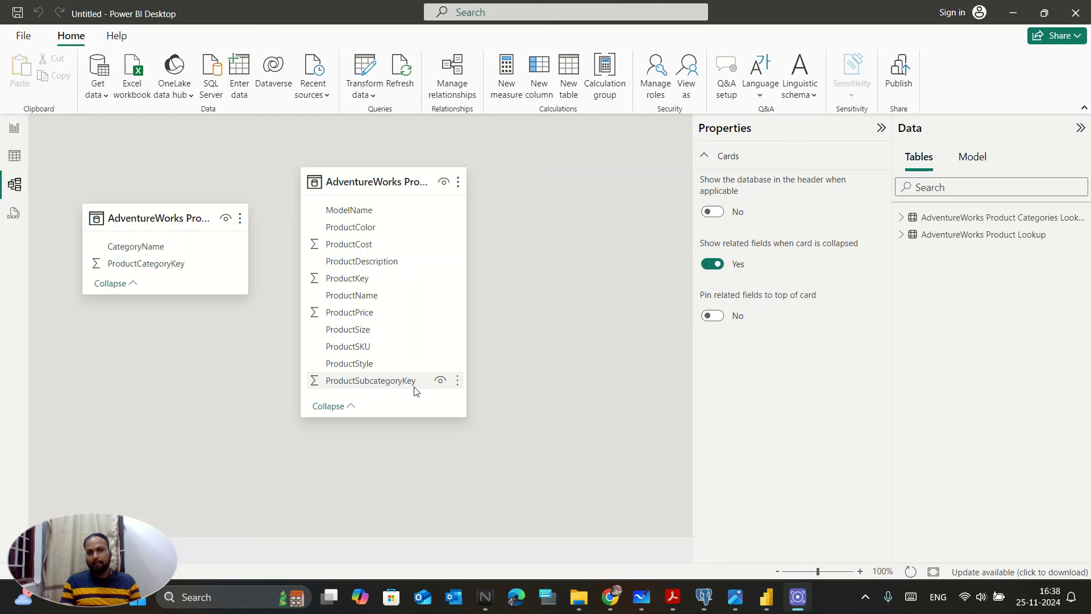
- Relate the tables many-to-one on ProductCategoryKey, then bring up the Whiteboard
drag(174, 264, 375, 389)
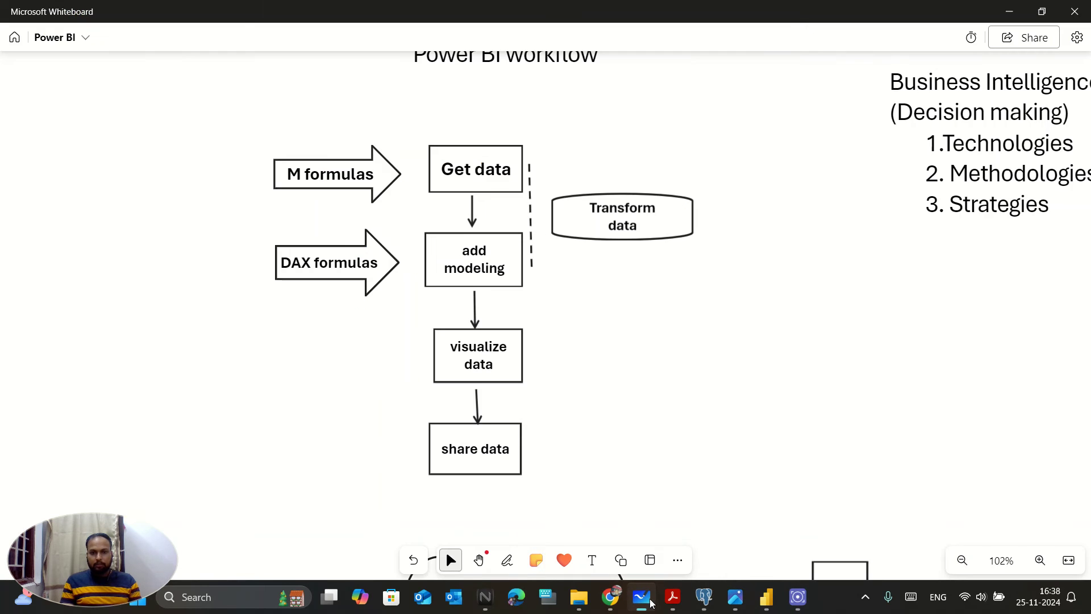
click(643, 597)
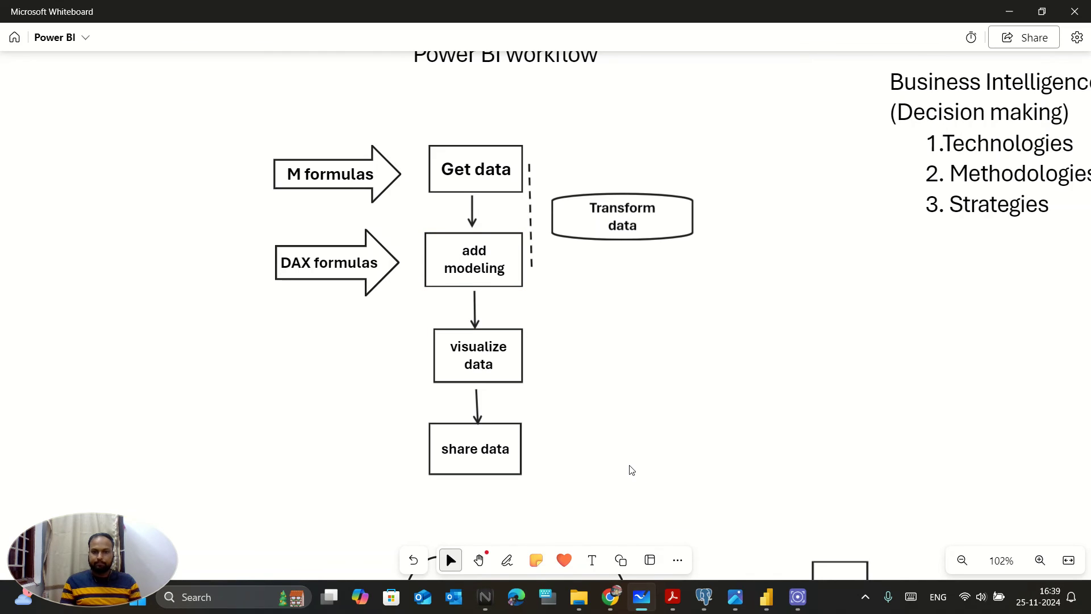
- Return from the Whiteboard to Power BI Desktop's Report view
click(772, 597)
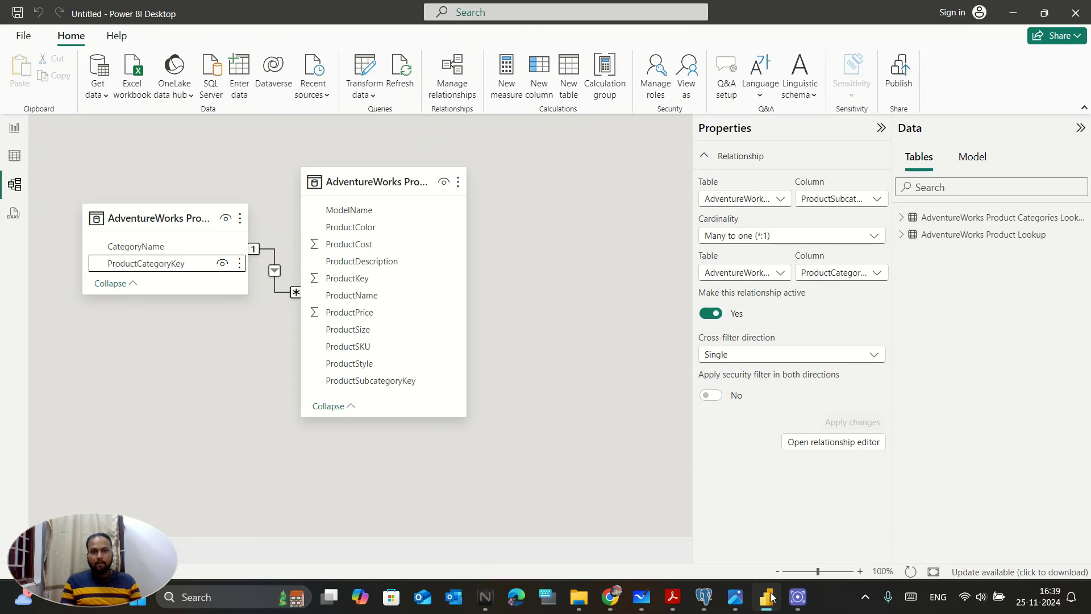
click(14, 132)
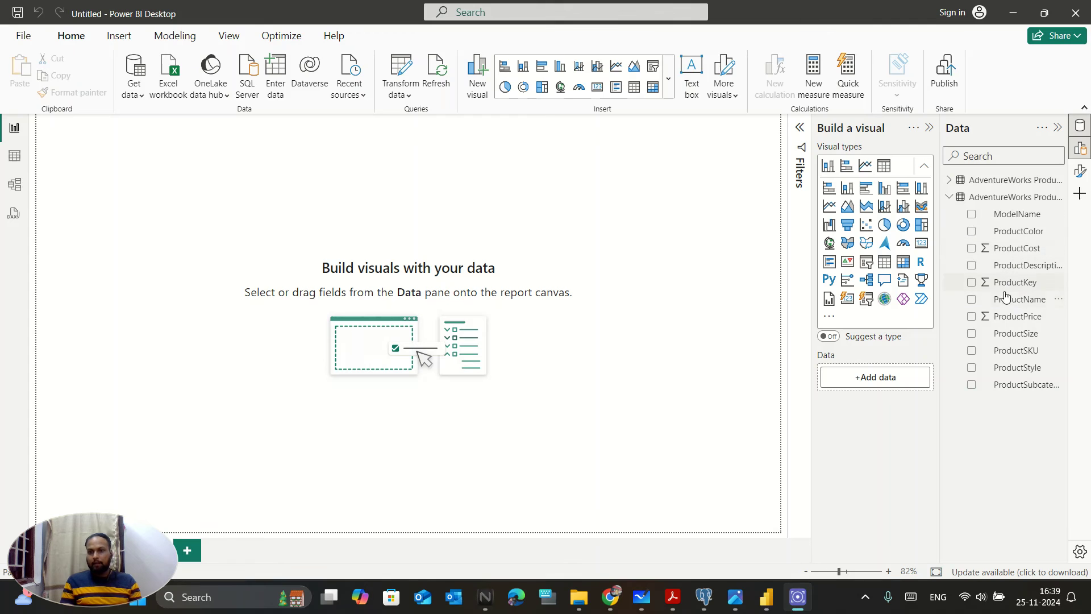
- Chart Sum of ProductPrice by ProductName as a bar chart, then enlarge and reposition it
click(973, 302)
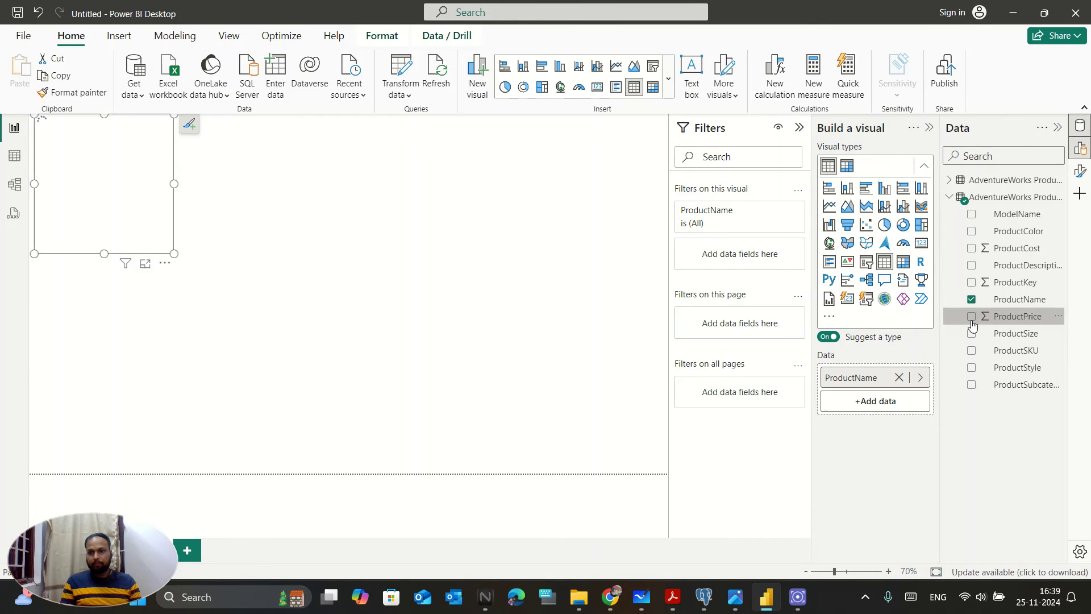
click(972, 317)
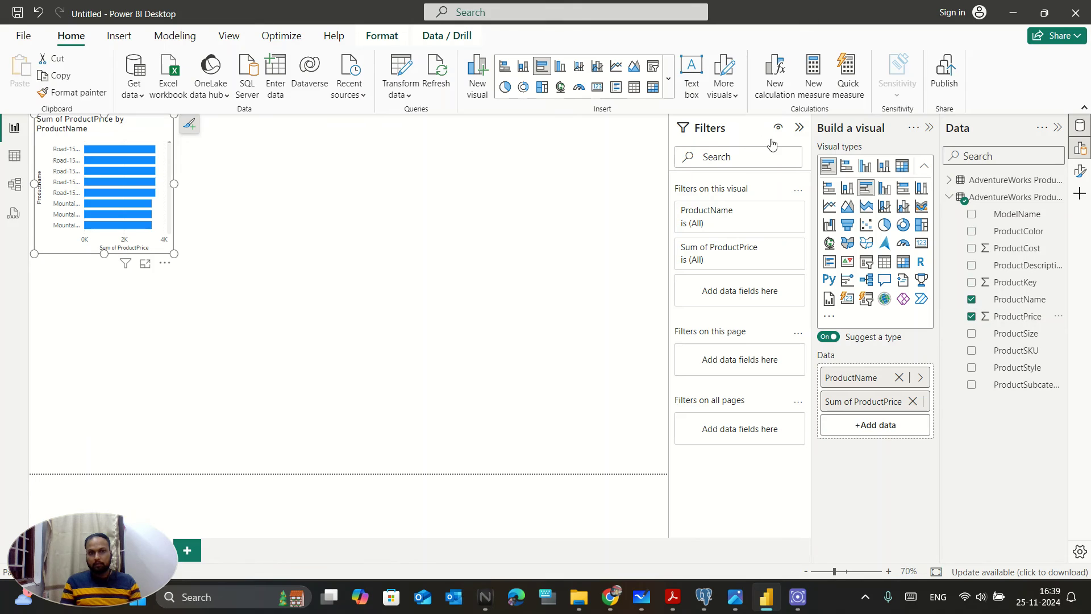
drag(177, 255, 279, 303)
drag(272, 262, 332, 289)
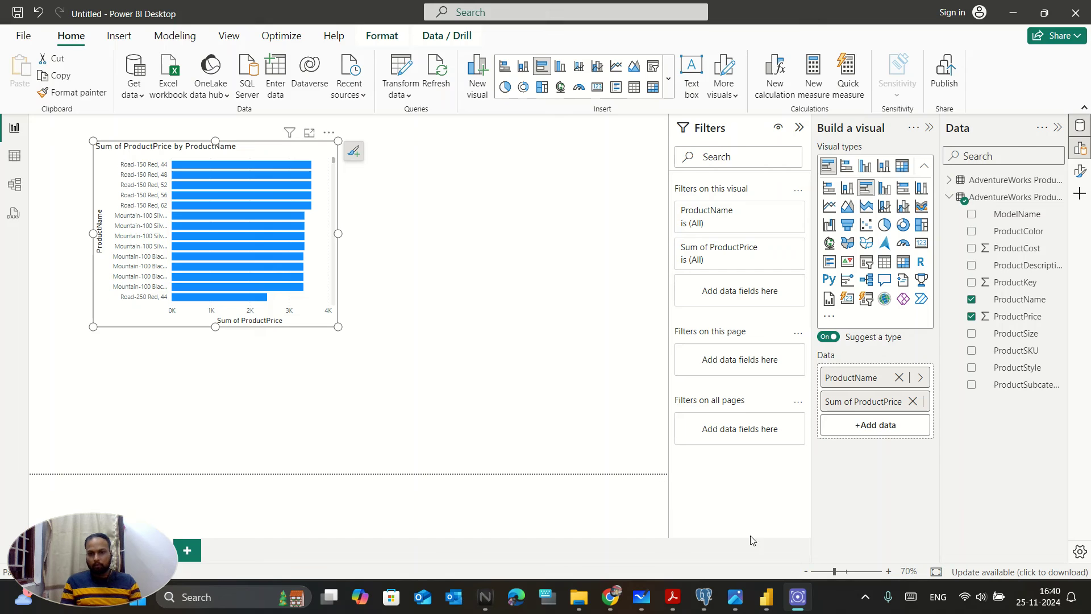
click(768, 595)
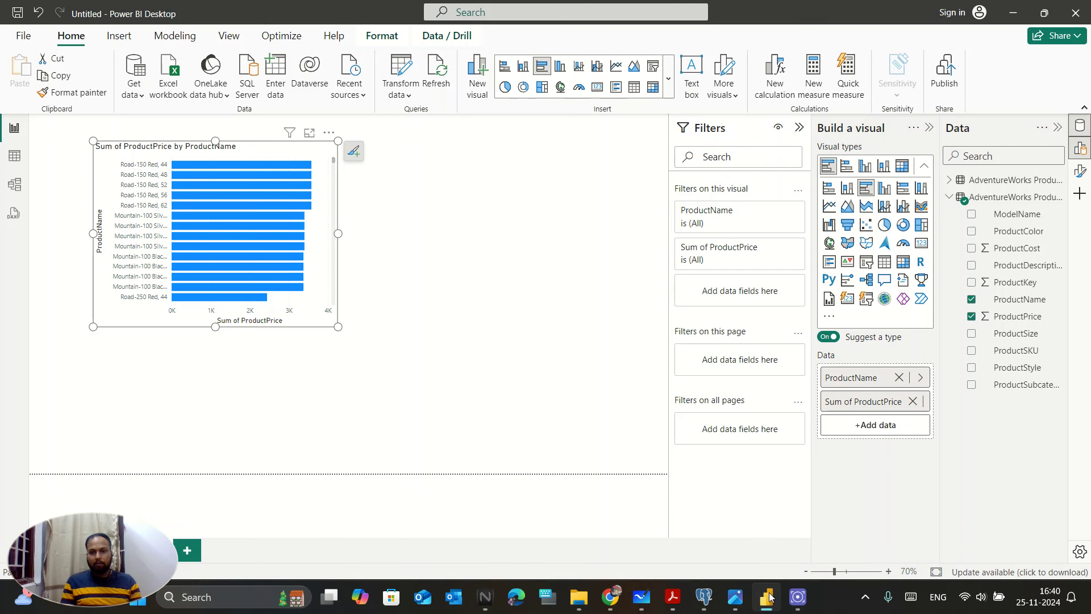
click(768, 594)
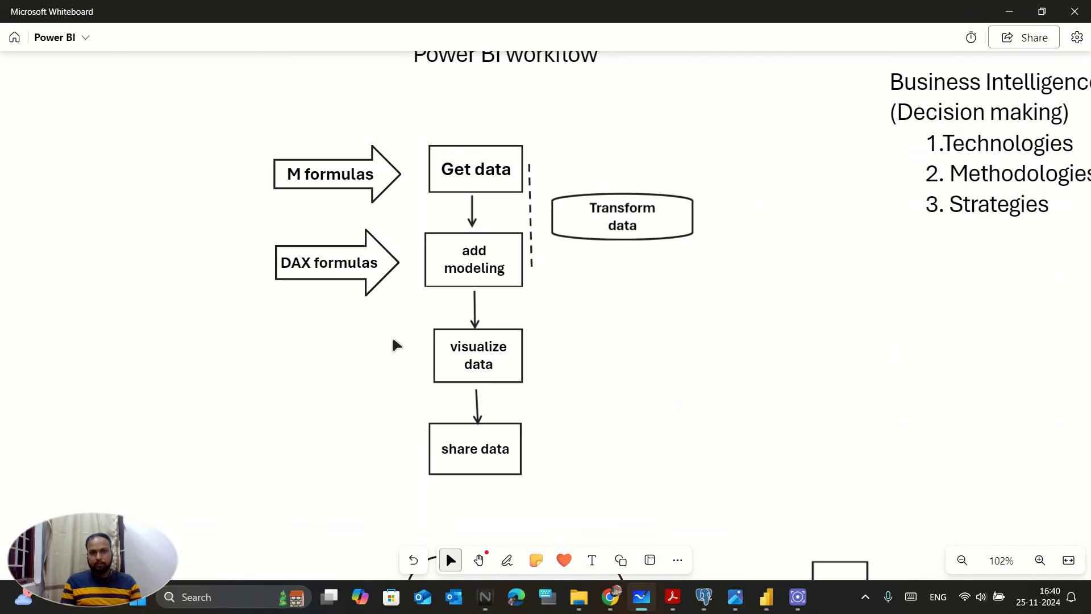
scroll(616, 239, down, 2)
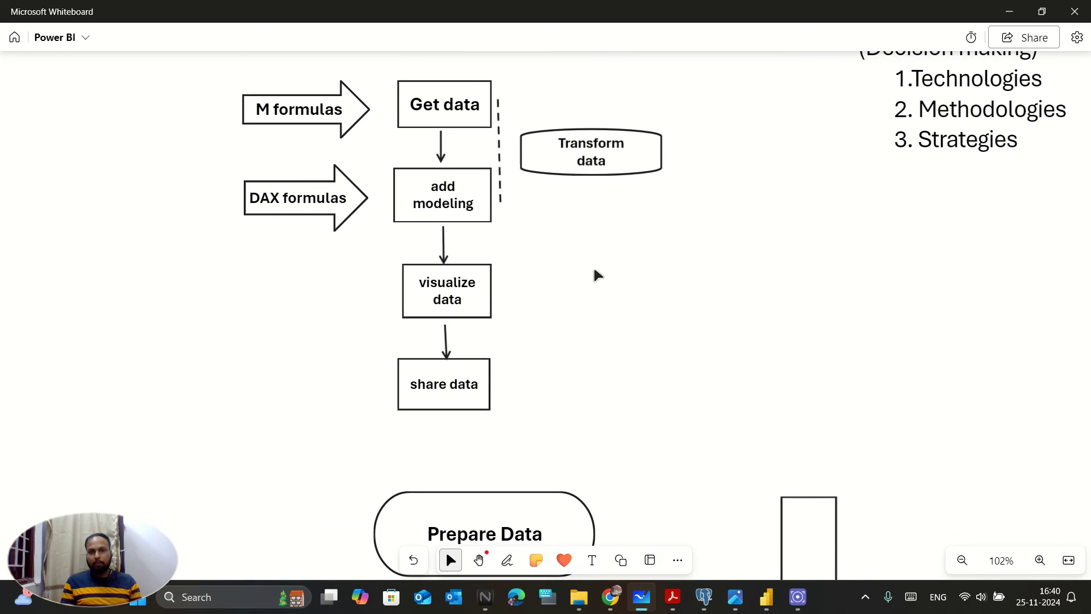
scroll(546, 346, down, 2)
scroll(562, 295, down, 6)
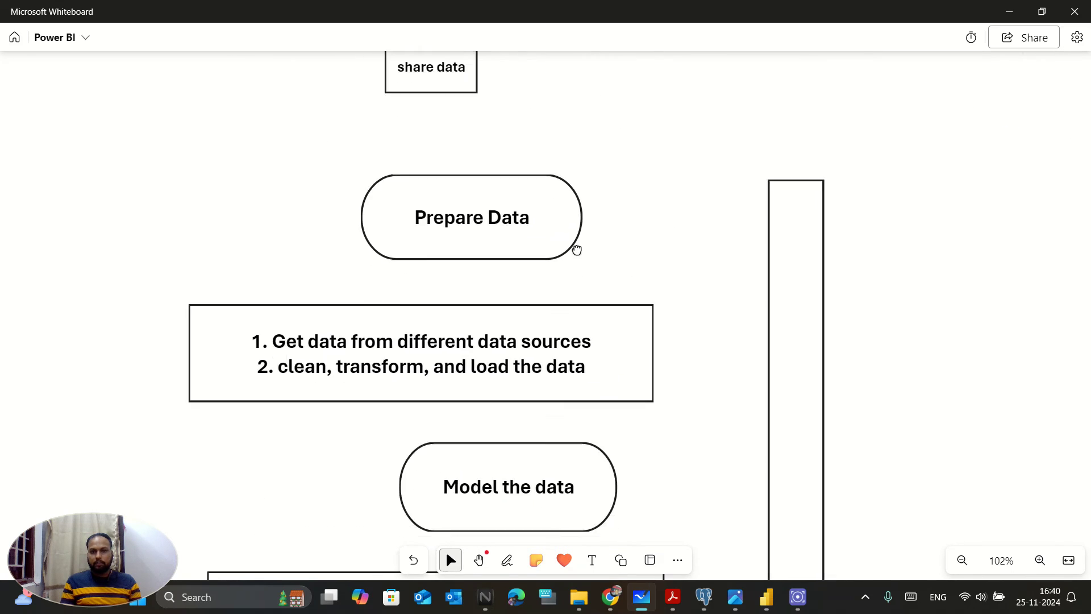
scroll(703, 306, down, 3)
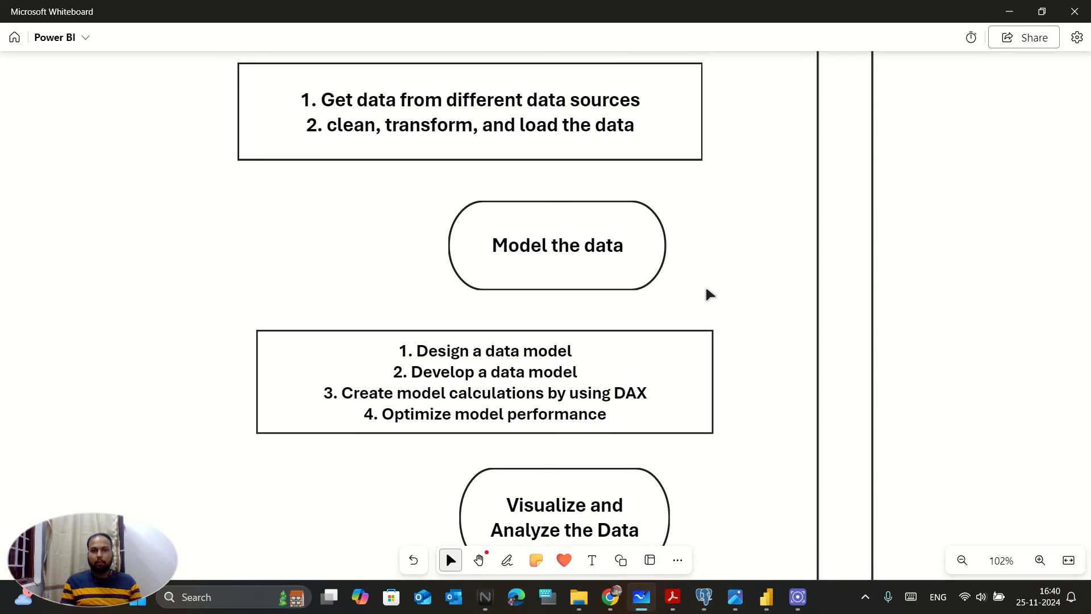
scroll(712, 320, down, 2)
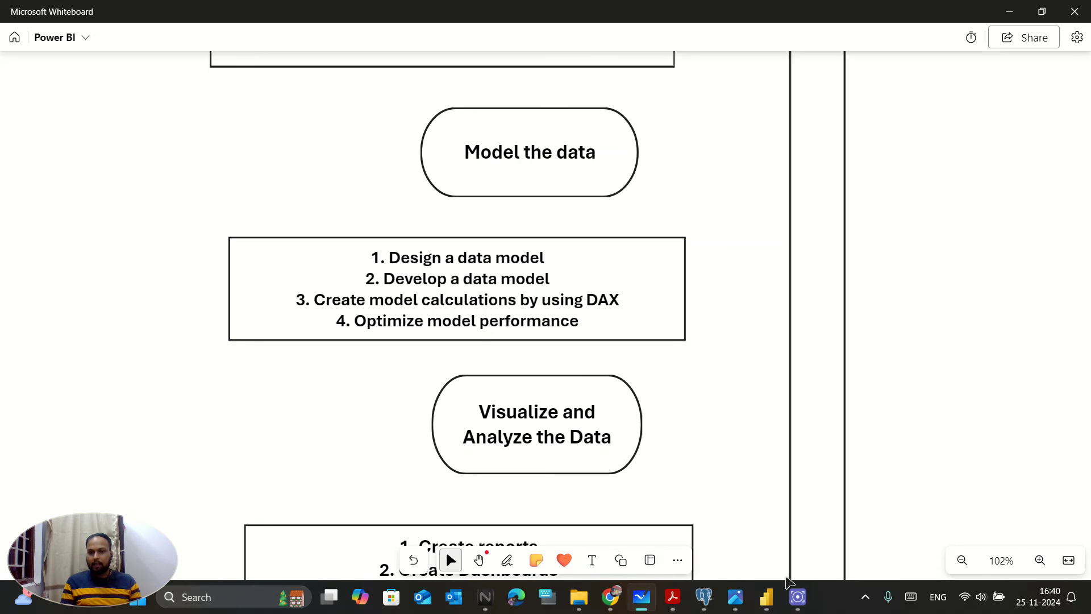
click(760, 597)
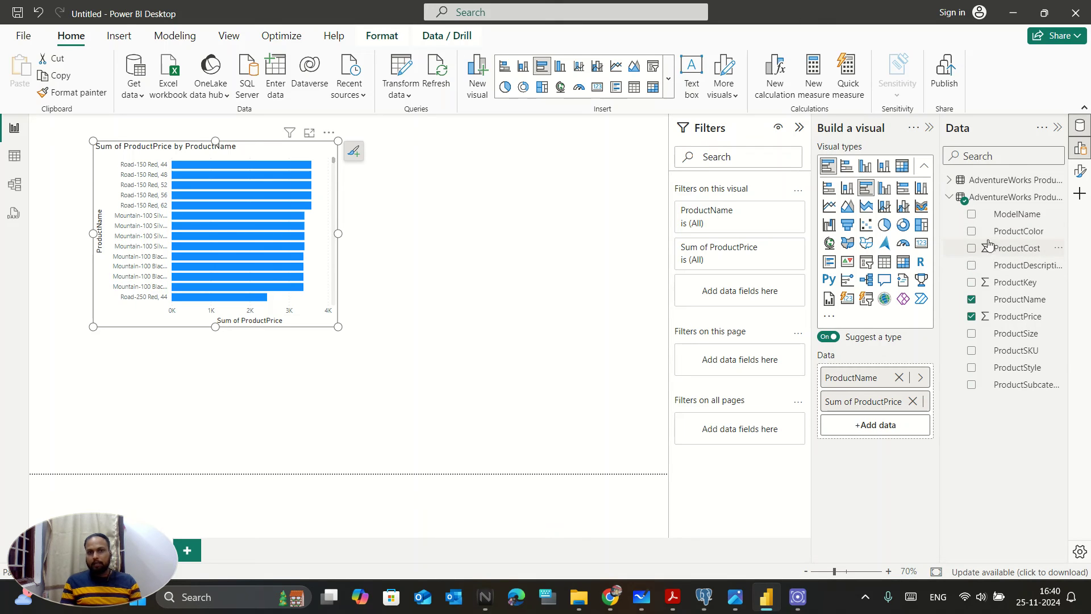
- Look over the Insert and Modeling ribbons, then discard the unfinished new column
click(121, 35)
click(171, 35)
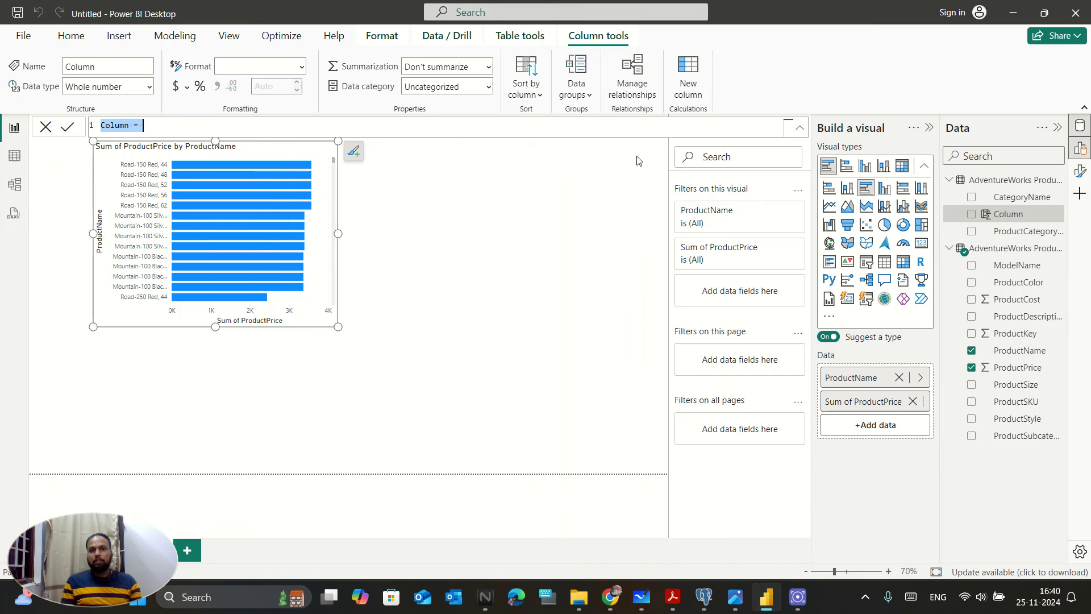
click(25, 37)
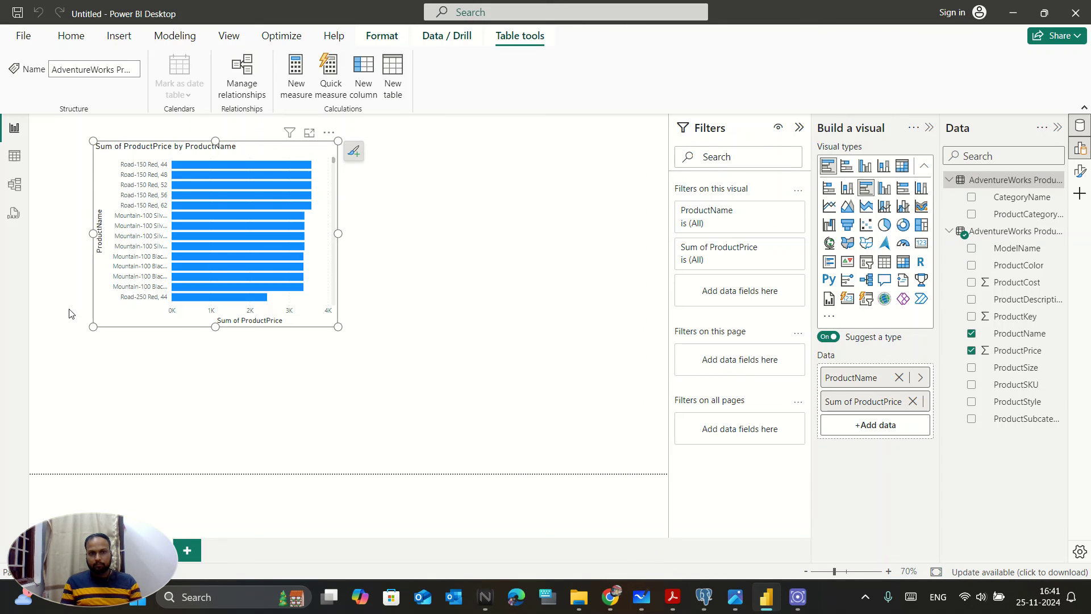
- Check the File page, then minimise Power BI and scroll the whiteboard notes
click(23, 36)
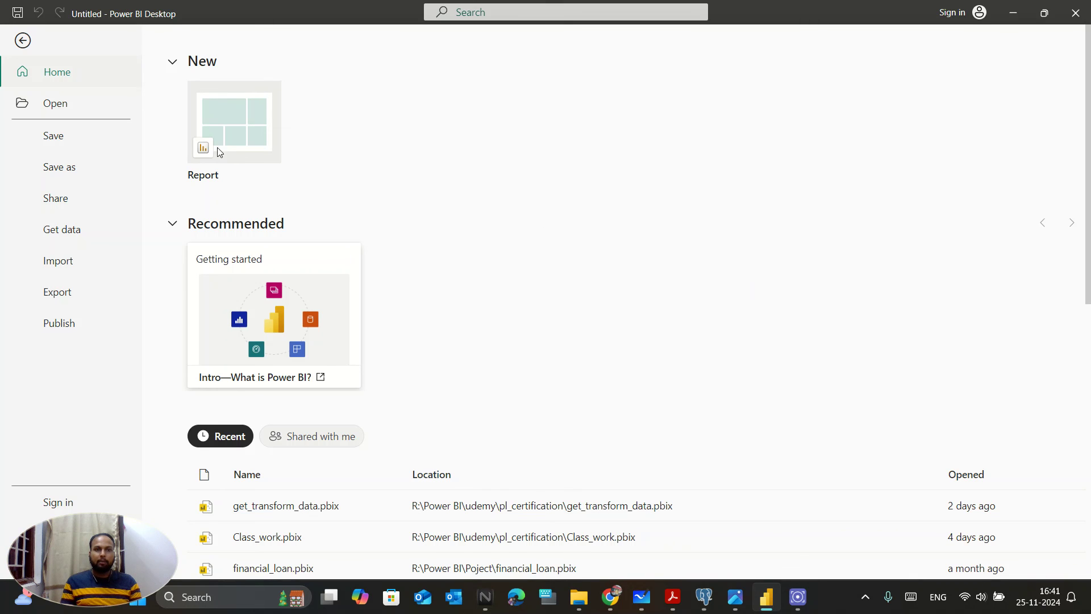
click(1013, 12)
scroll(481, 465, down, 1)
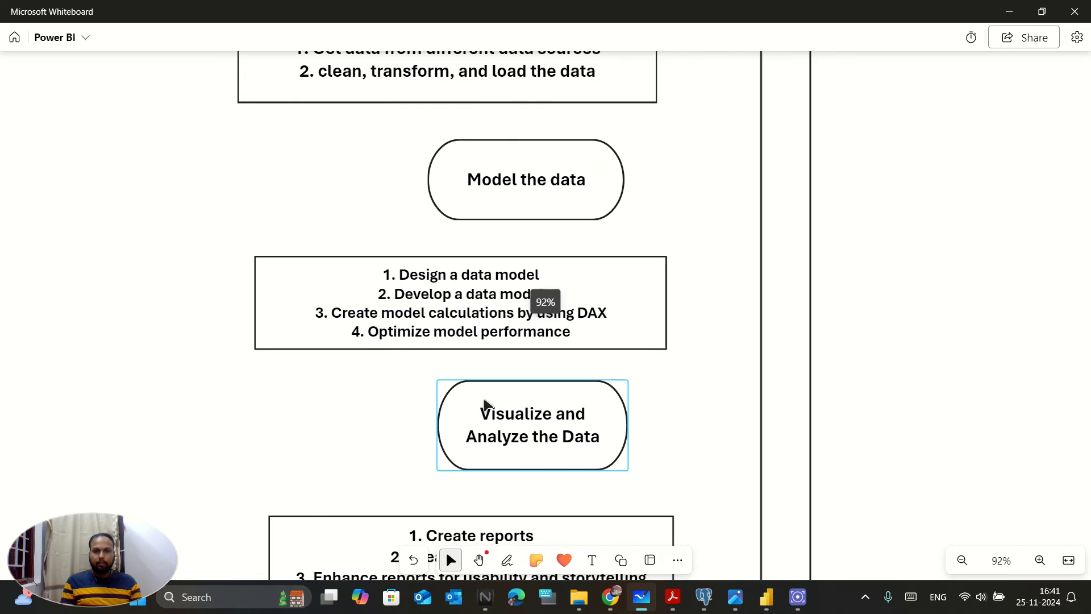
scroll(414, 418, down, 3)
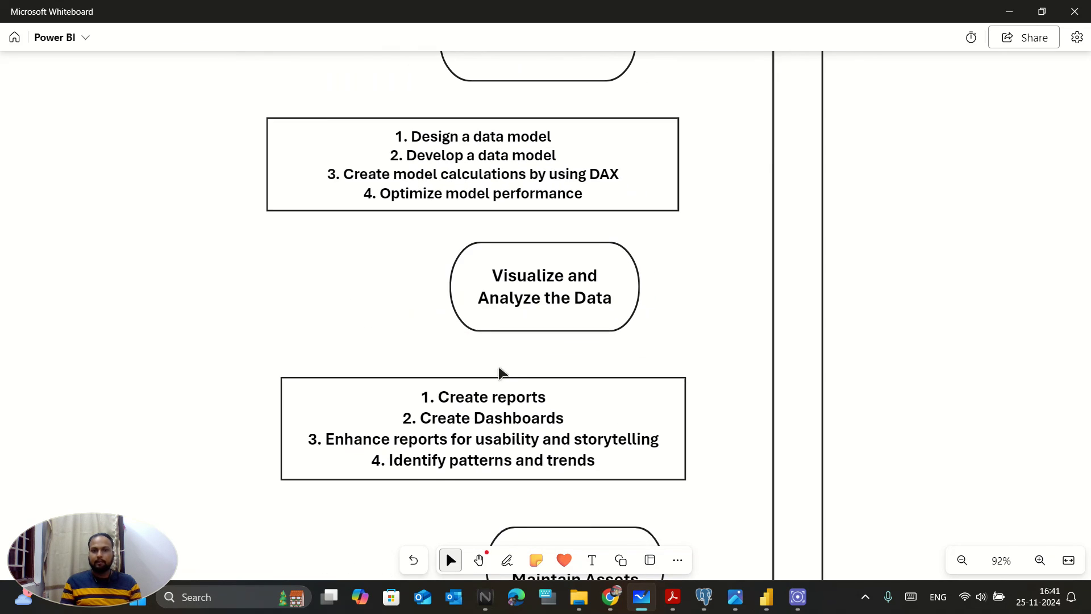